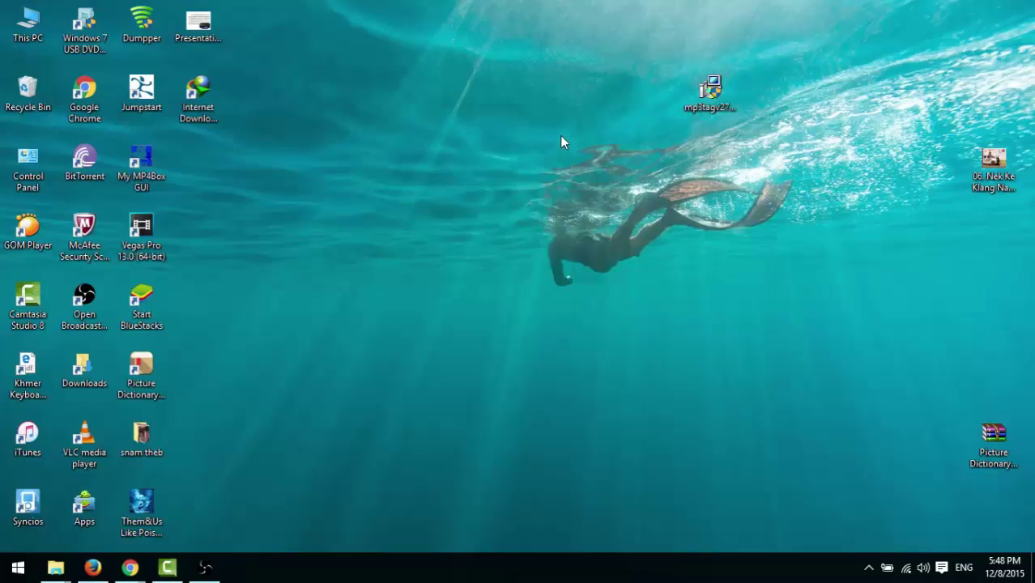
right_click(583, 54)
click(606, 88)
right_click(551, 67)
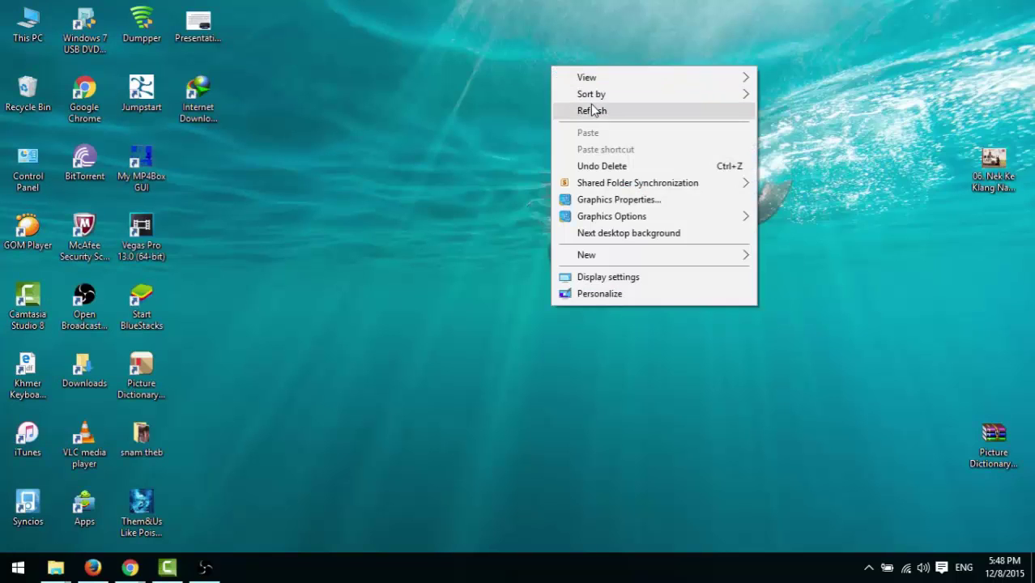
click(593, 110)
right_click(542, 86)
click(577, 129)
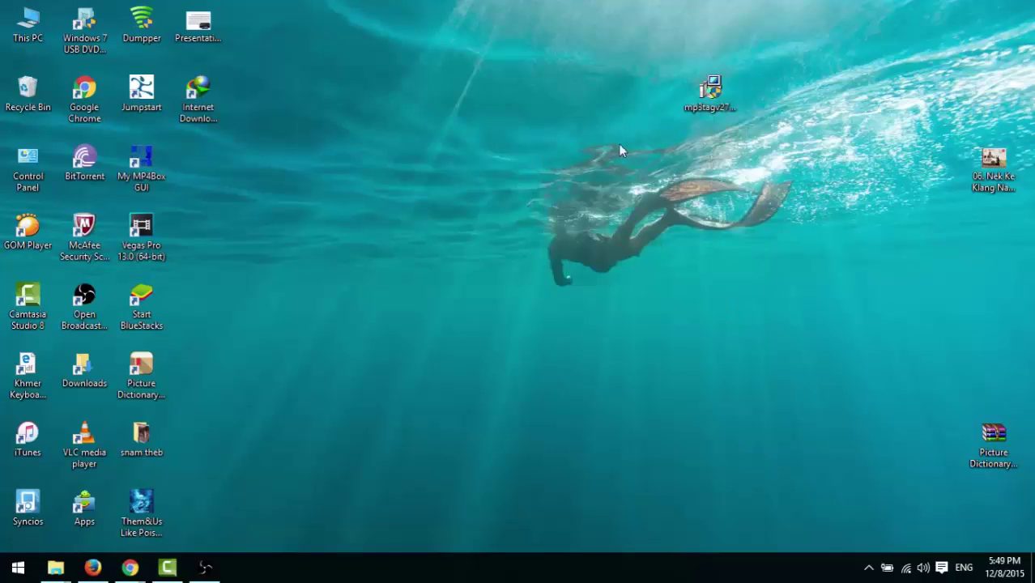
- Run the mp3tagv271setup installer on the desktop with administrator rights
click(735, 104)
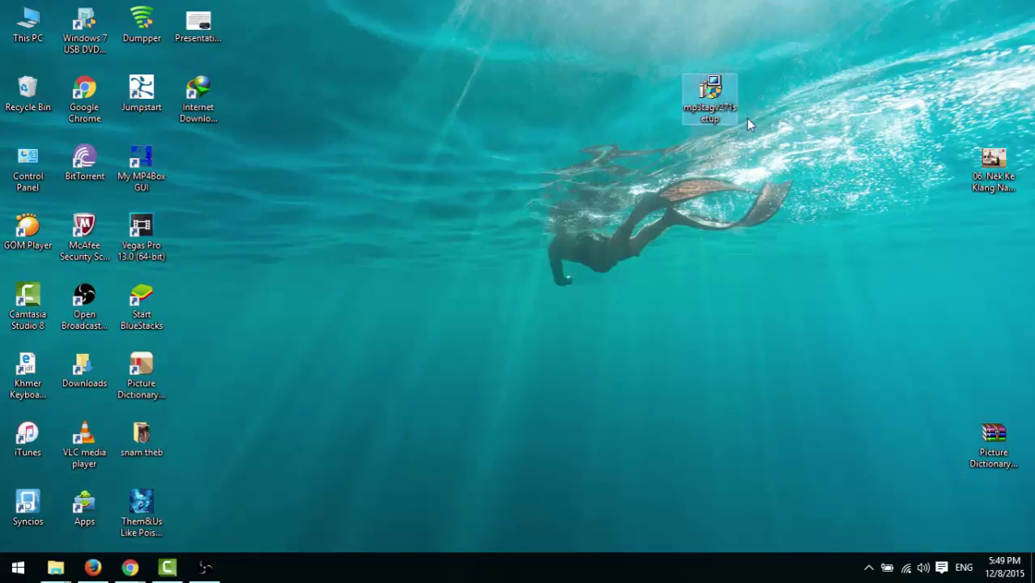
double_click(703, 108)
right_click(702, 107)
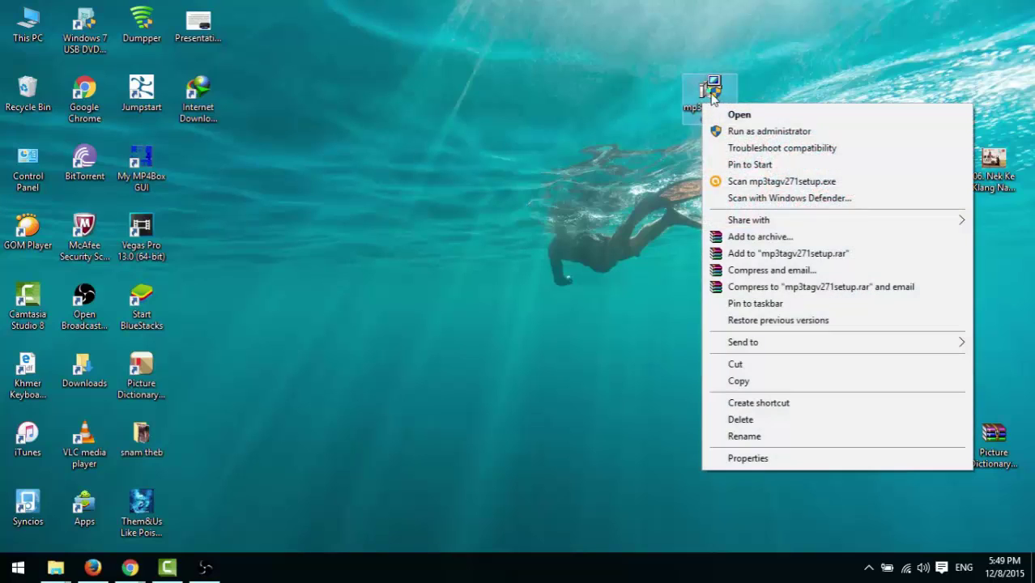
click(794, 138)
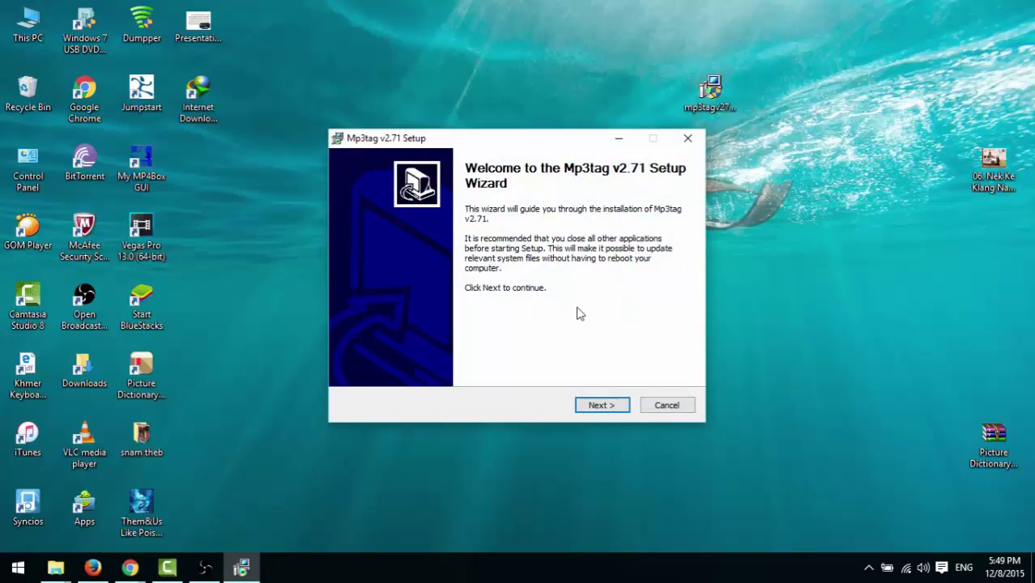
- Install Mp3tag v2.71 by accepting the license, keeping the Normal install type and the Mp3tag Start Menu folder, and finish the setup
drag(543, 147, 533, 64)
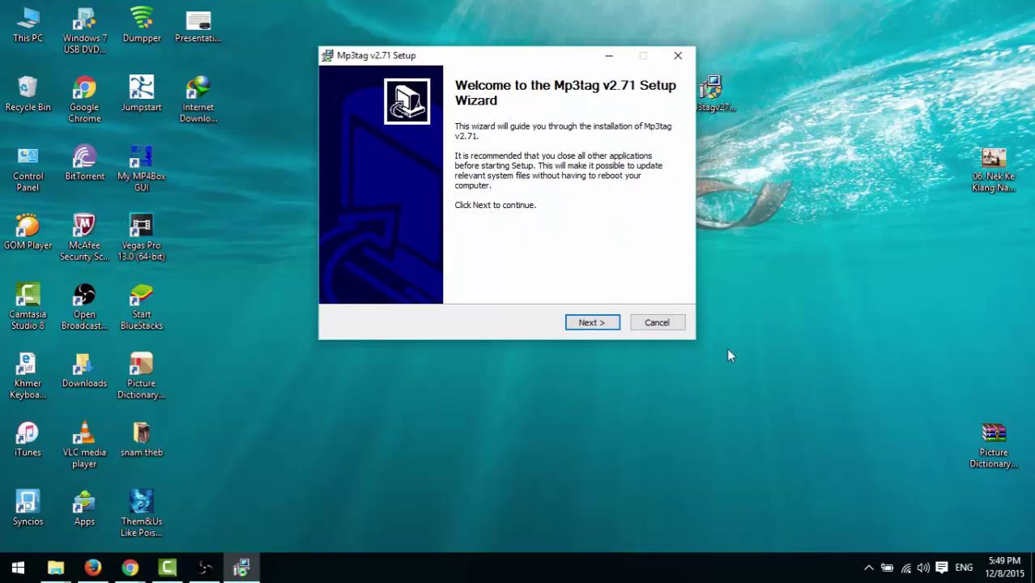
click(582, 322)
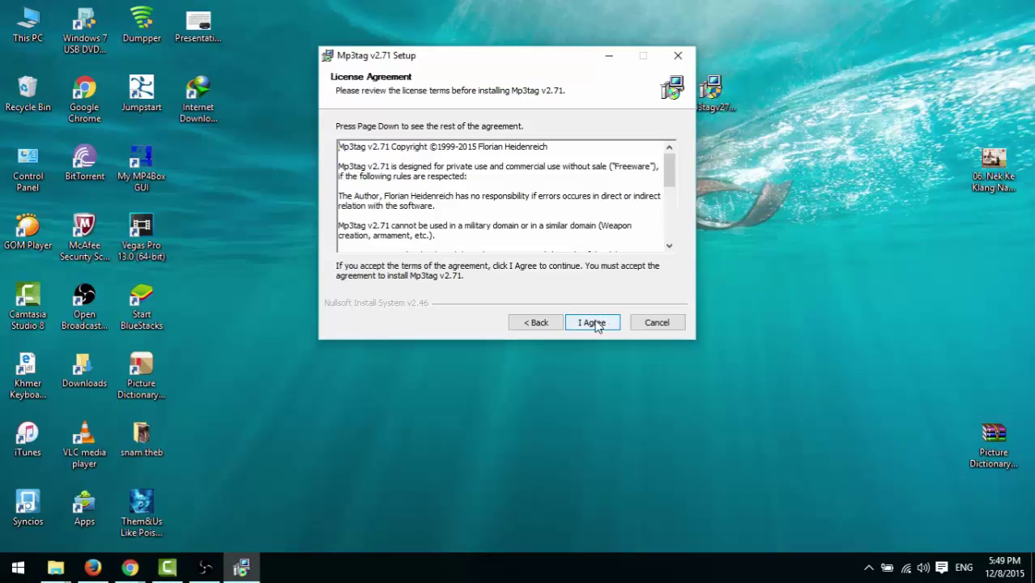
click(592, 323)
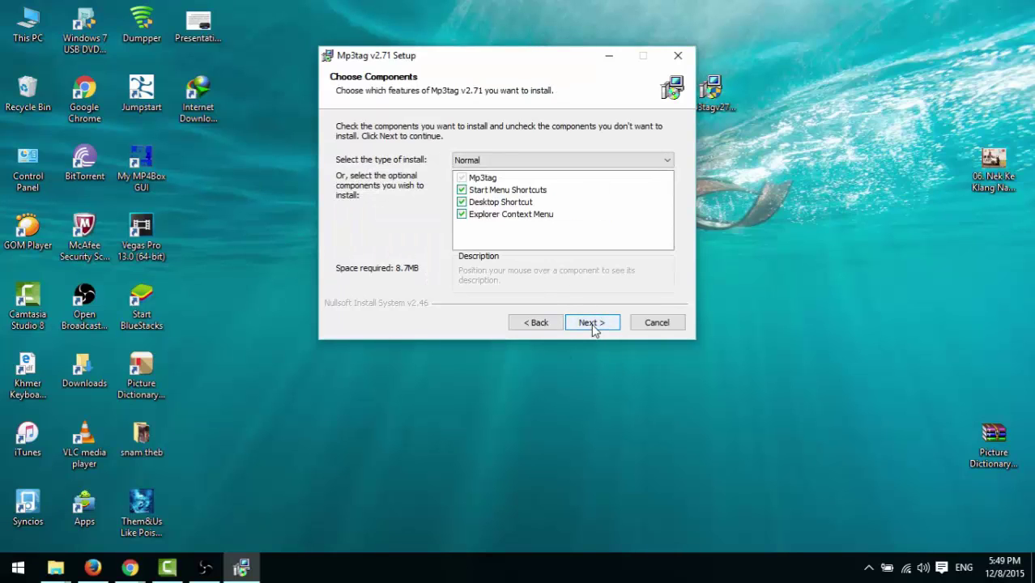
click(592, 322)
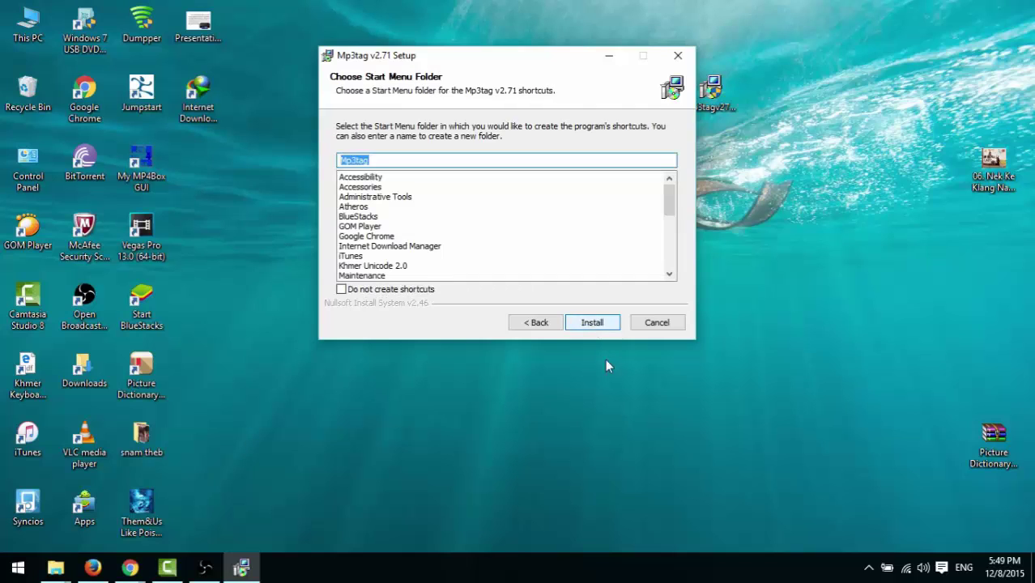
click(591, 322)
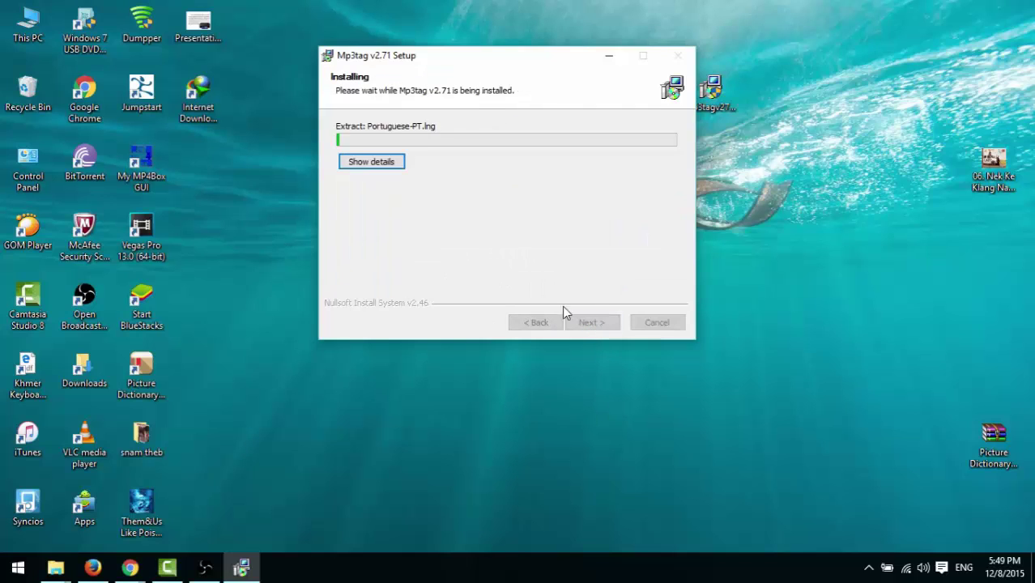
right_click(775, 46)
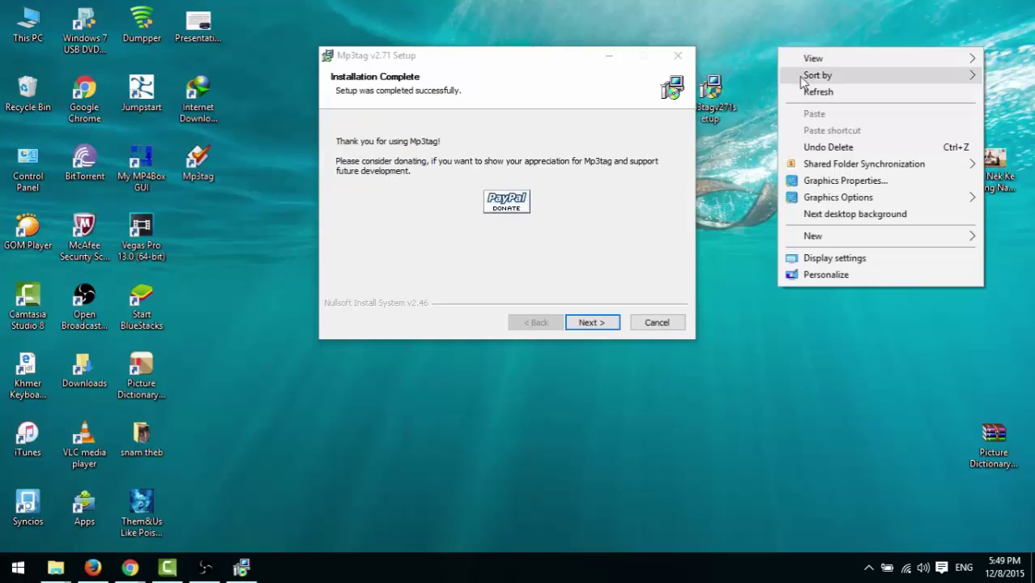
click(810, 87)
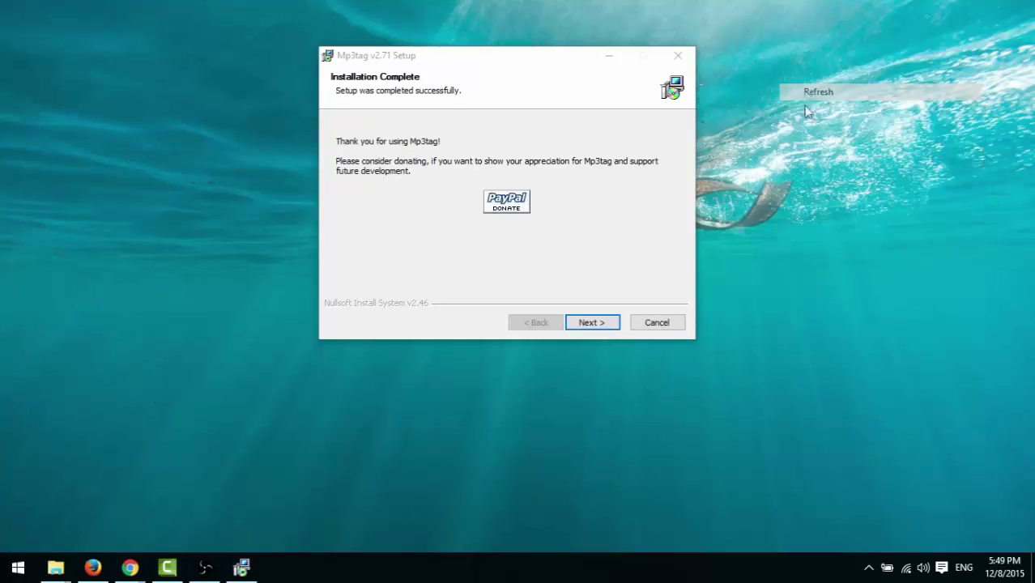
click(592, 323)
click(592, 322)
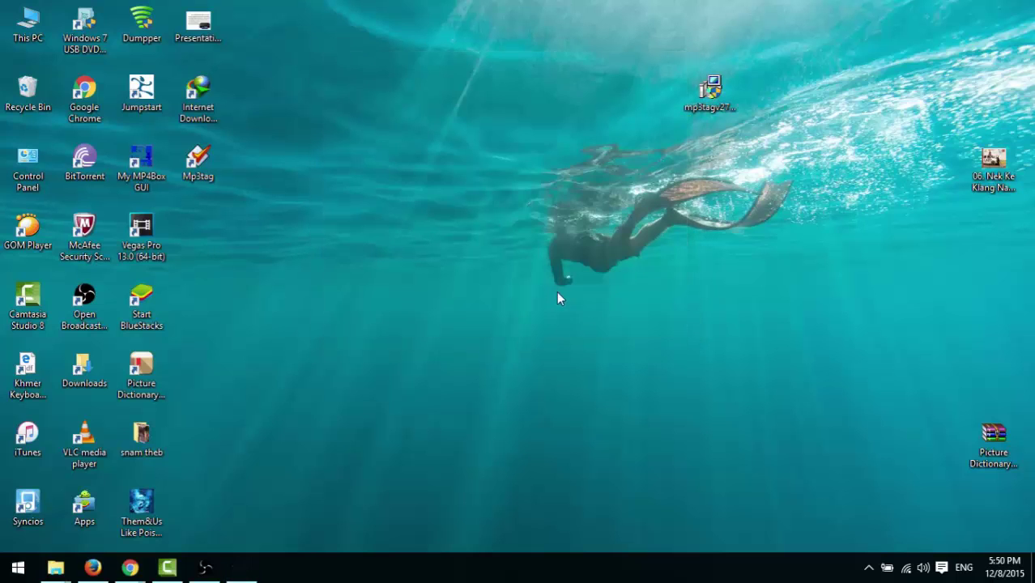
right_click(381, 5)
click(433, 49)
right_click(434, 47)
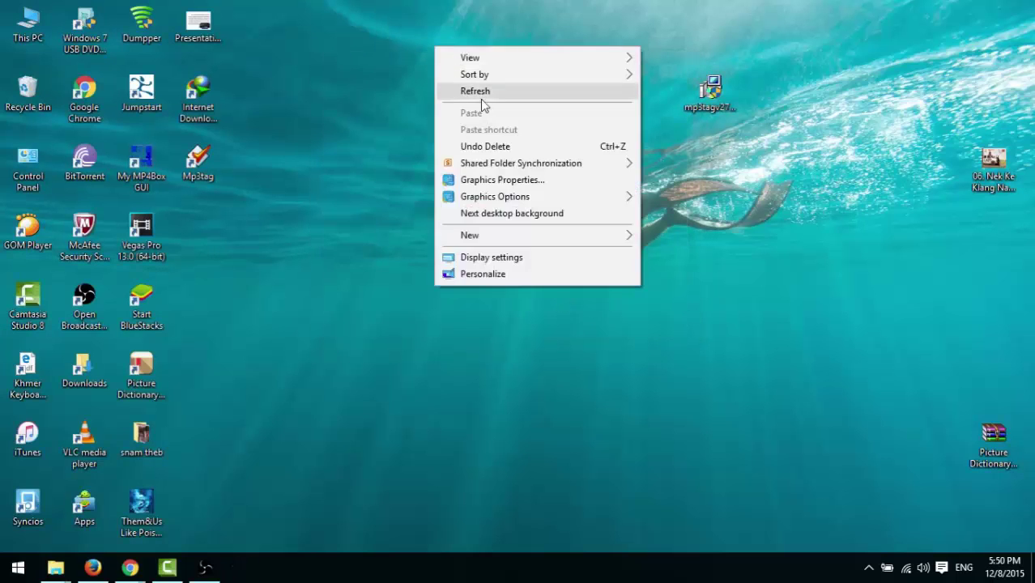
click(482, 94)
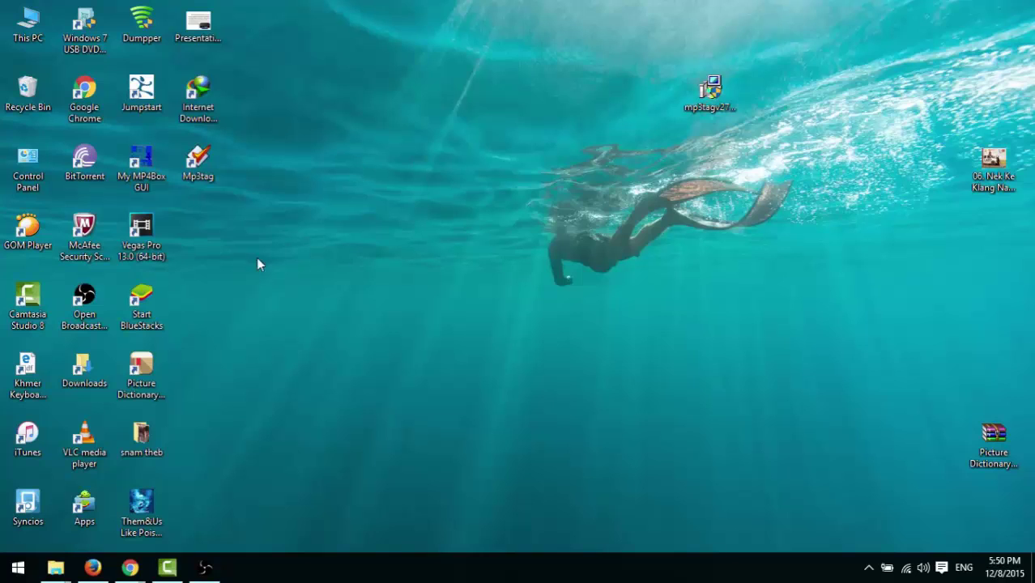
- Launch Mp3tag and reposition its window so that the MP3 file on the desktop is uncovered
double_click(194, 165)
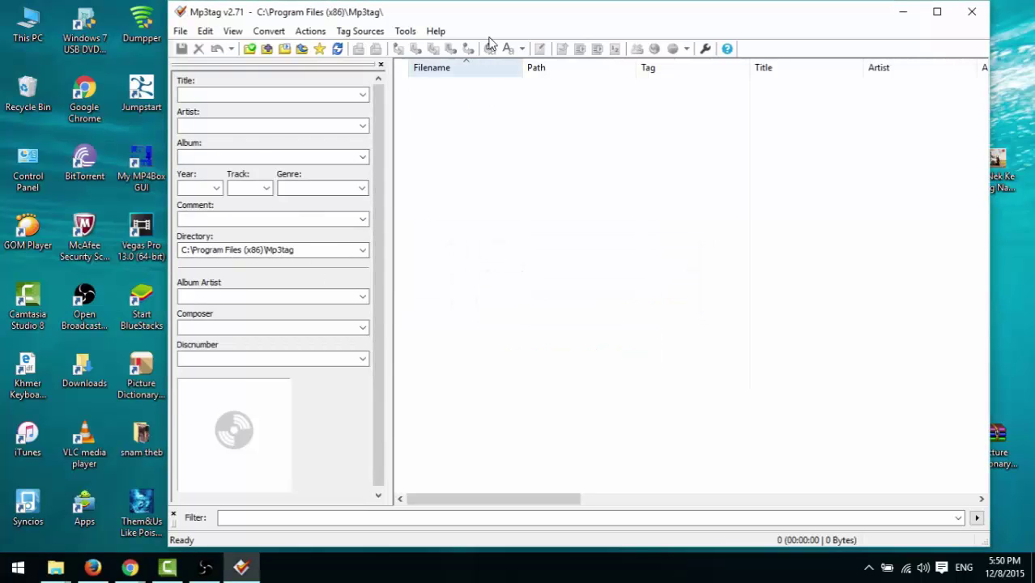
double_click(509, 19)
double_click(508, 20)
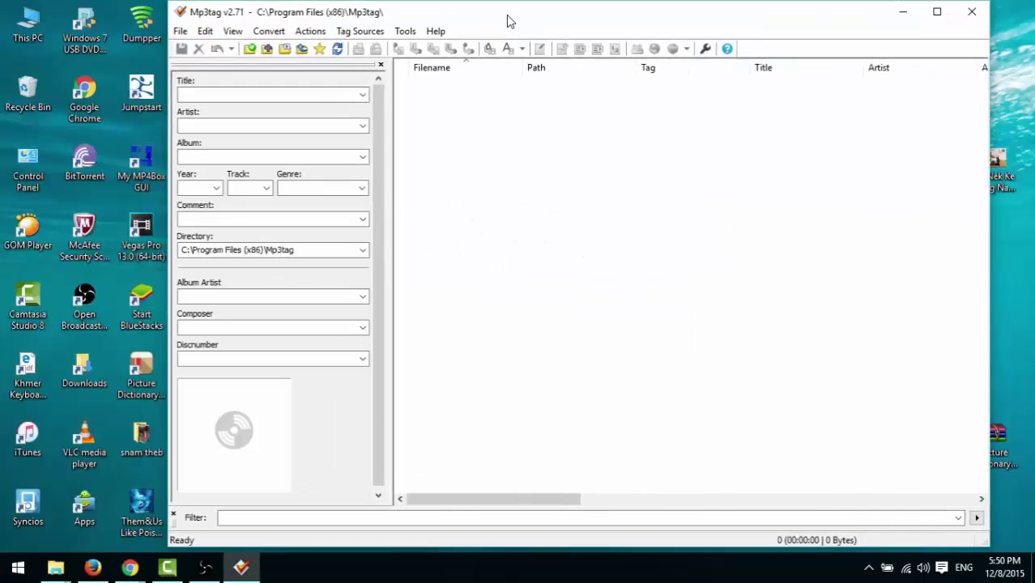
right_click(1020, 37)
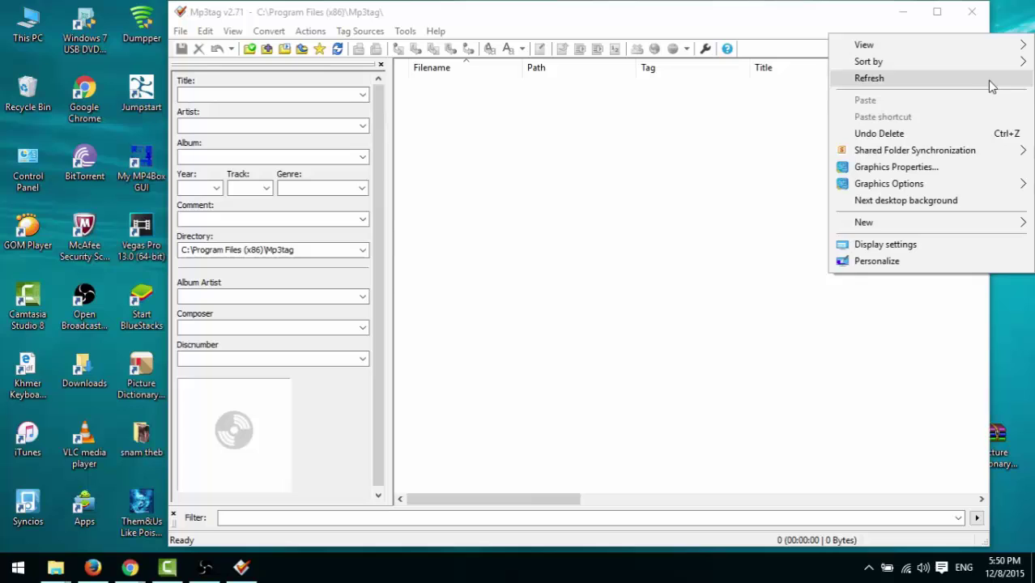
click(945, 86)
drag(555, 14, 467, 13)
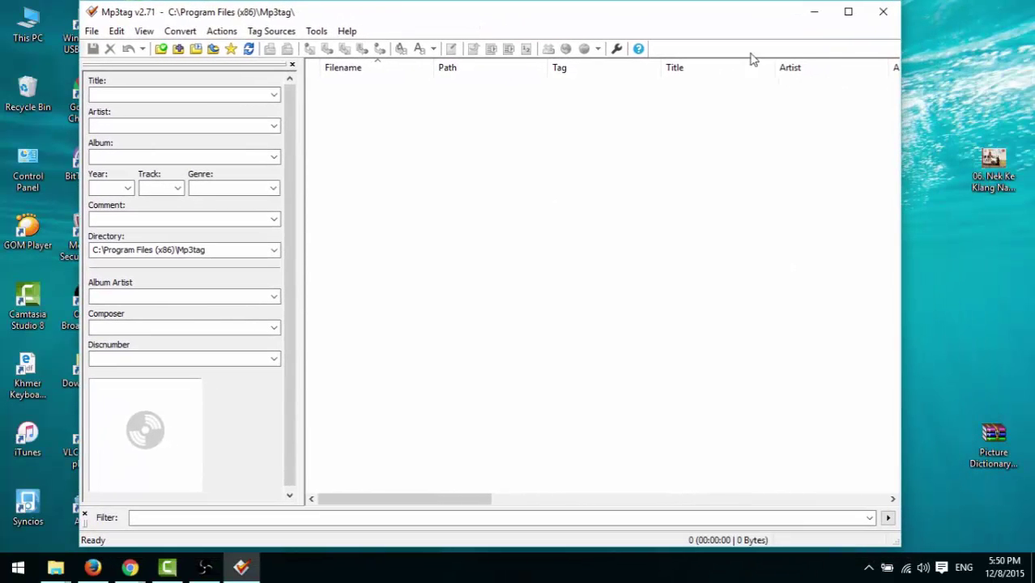
right_click(931, 37)
click(945, 81)
right_click(965, 4)
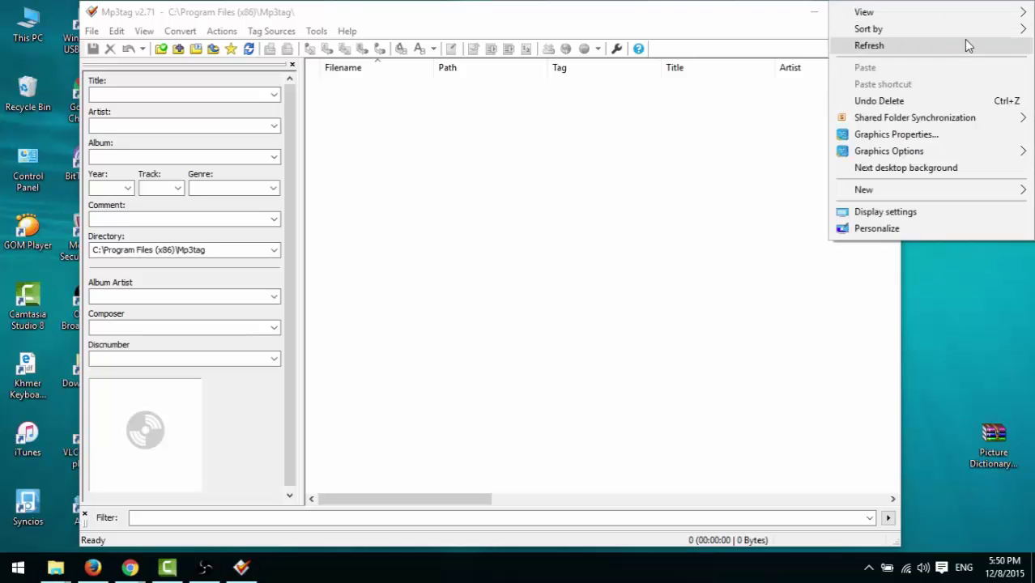
click(965, 41)
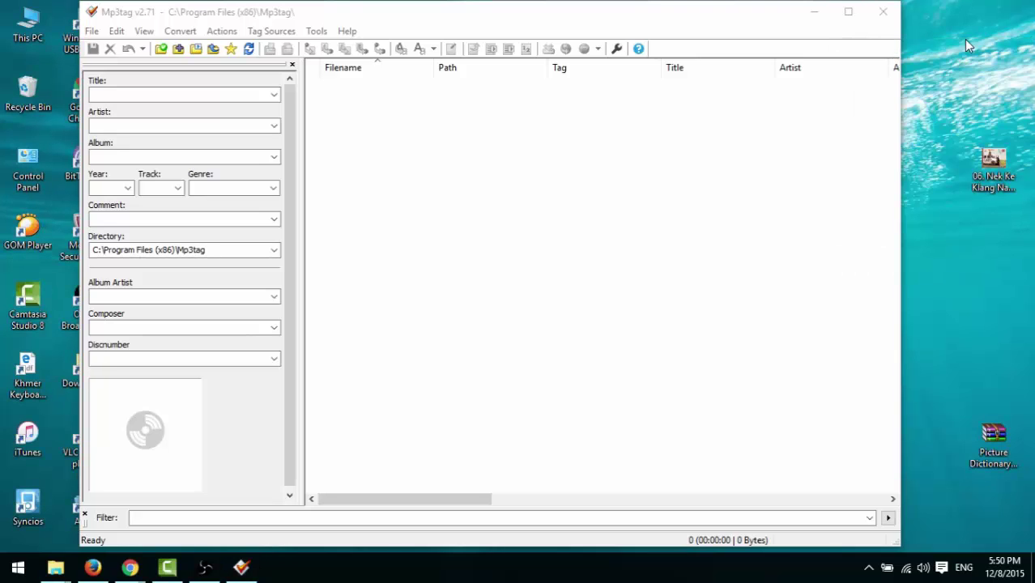
right_click(982, 10)
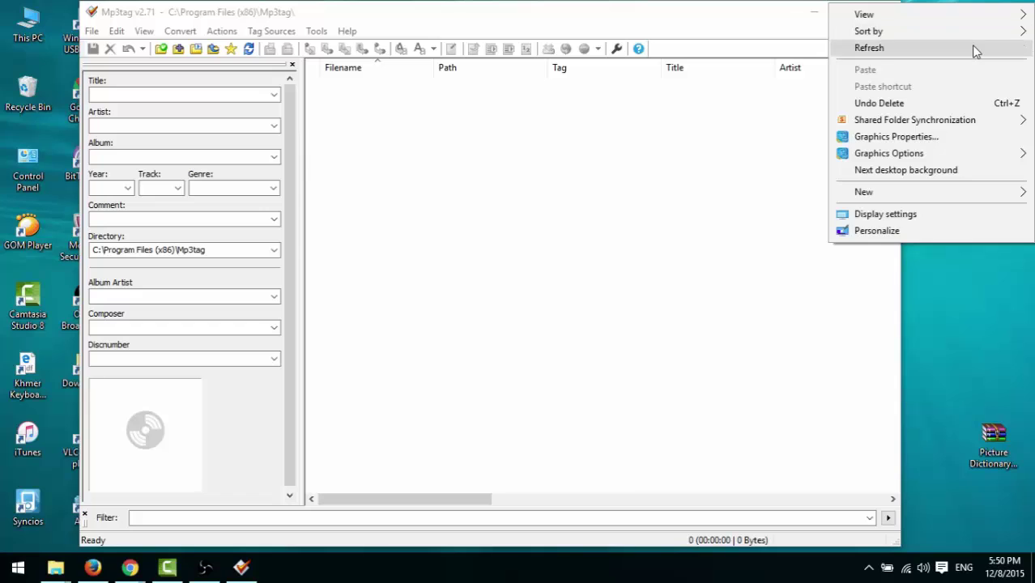
click(972, 46)
right_click(947, 21)
click(959, 69)
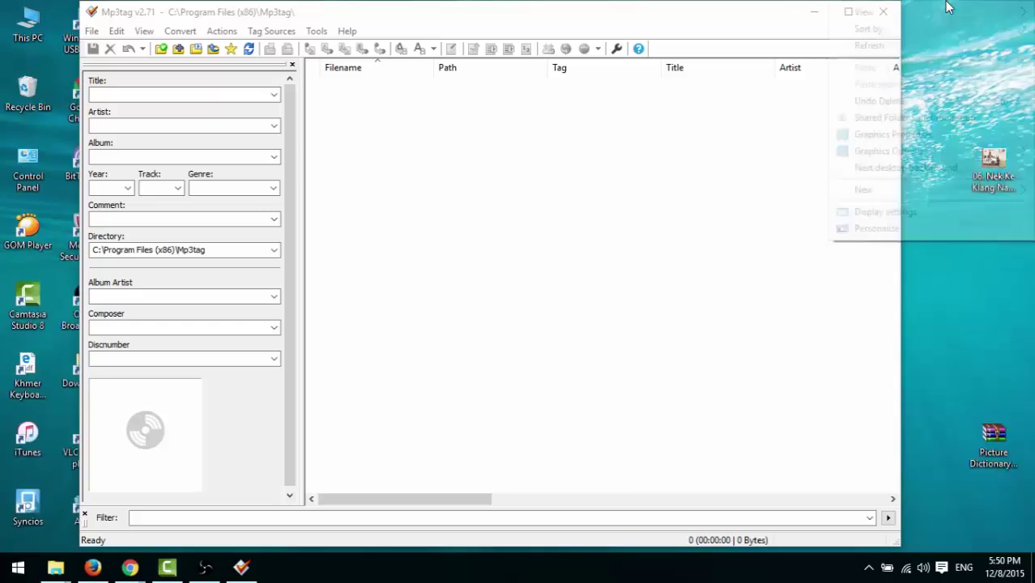
right_click(951, 6)
click(931, 44)
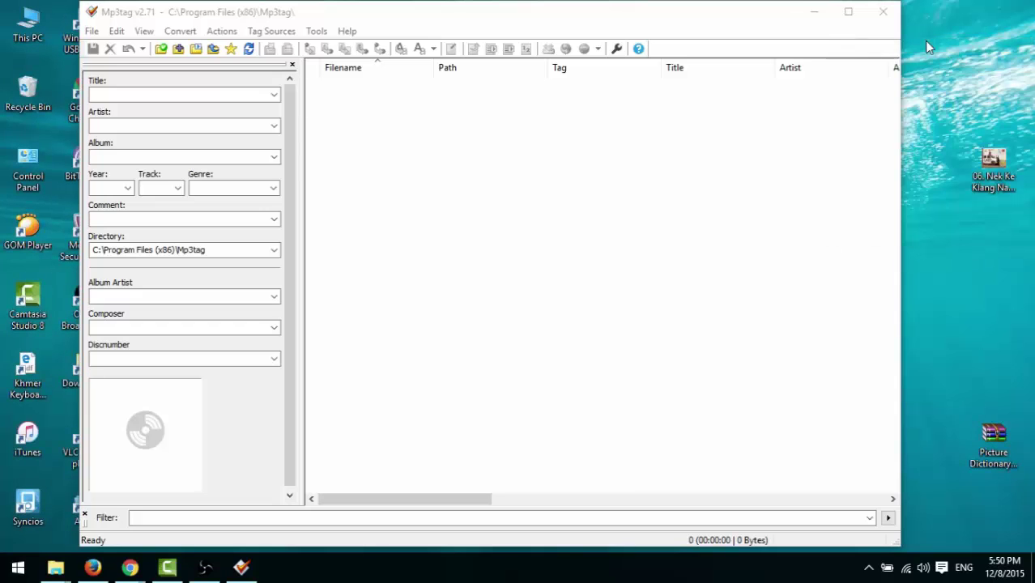
- Load the "06. Nek Ke Klang Nas" MP3 from the desktop into the Mp3tag file list and select it to show its tags
click(998, 160)
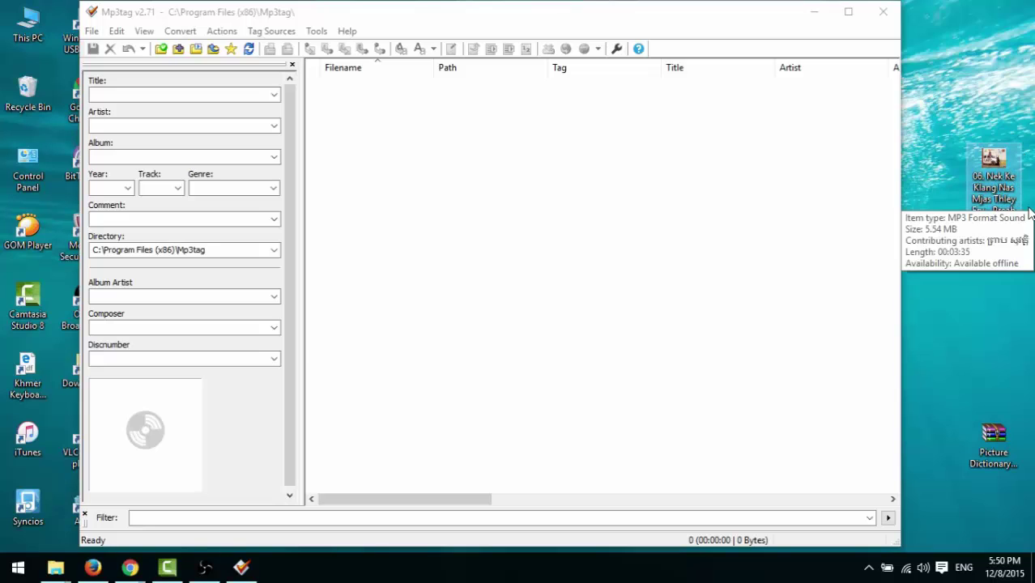
drag(1009, 197, 317, 90)
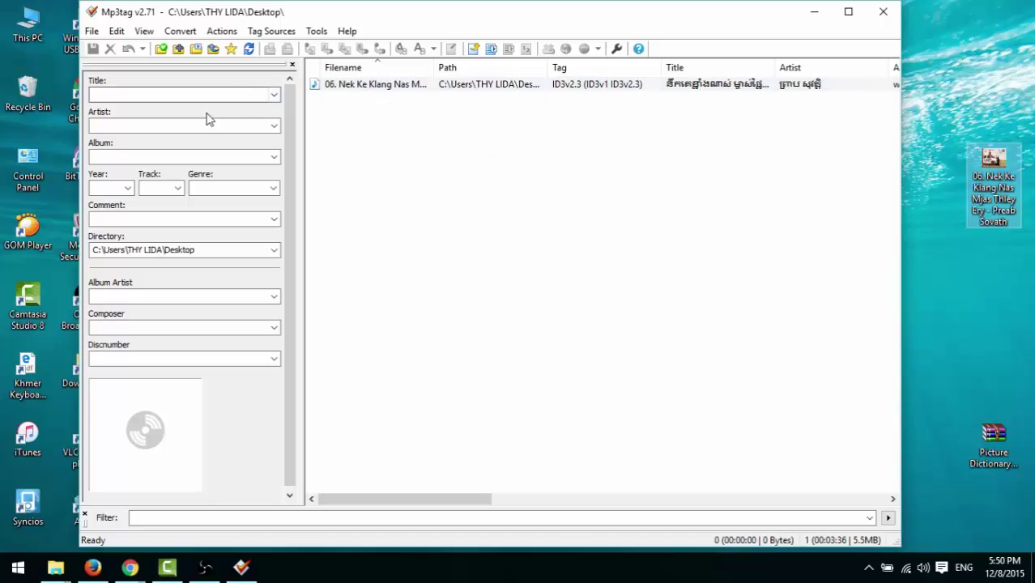
click(417, 90)
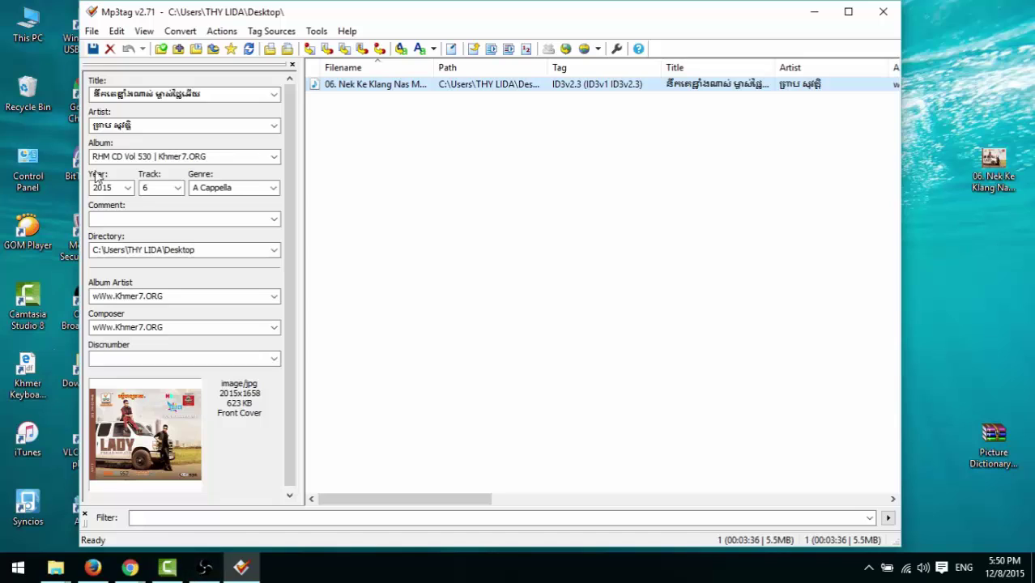
drag(352, 17, 365, 13)
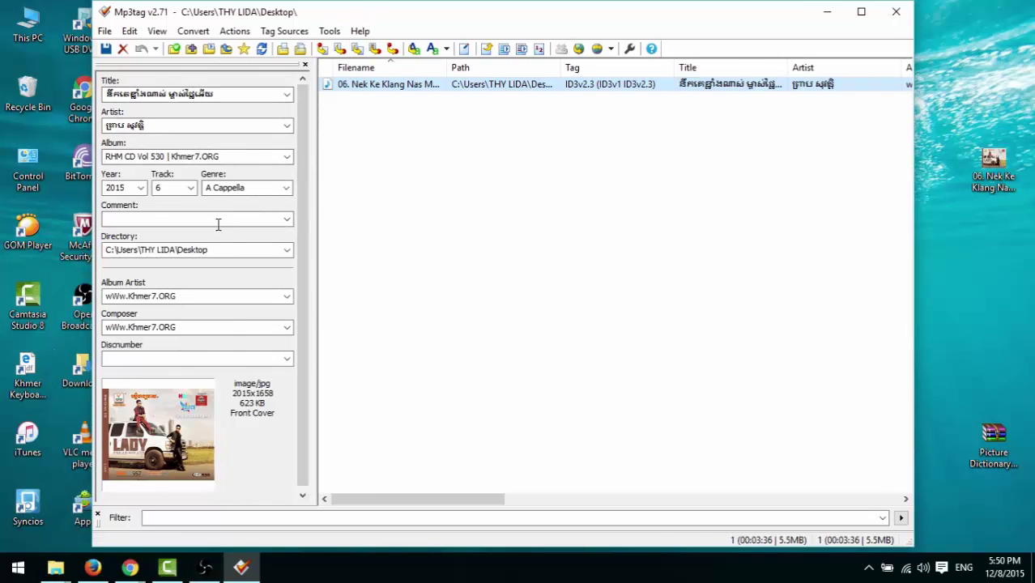
- Remove the existing front cover image from the selected song
key(Tab)
right_click(162, 418)
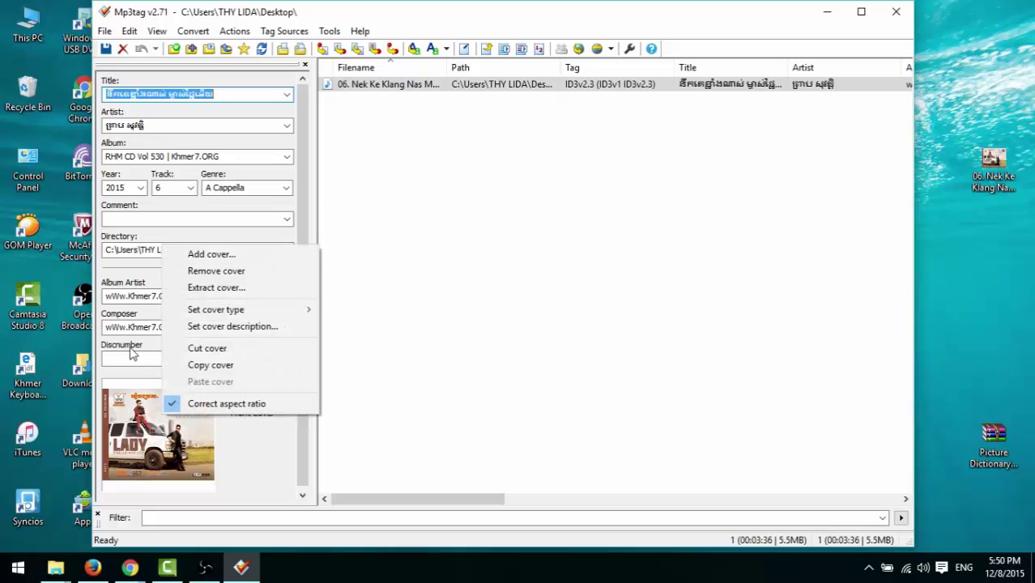
click(210, 275)
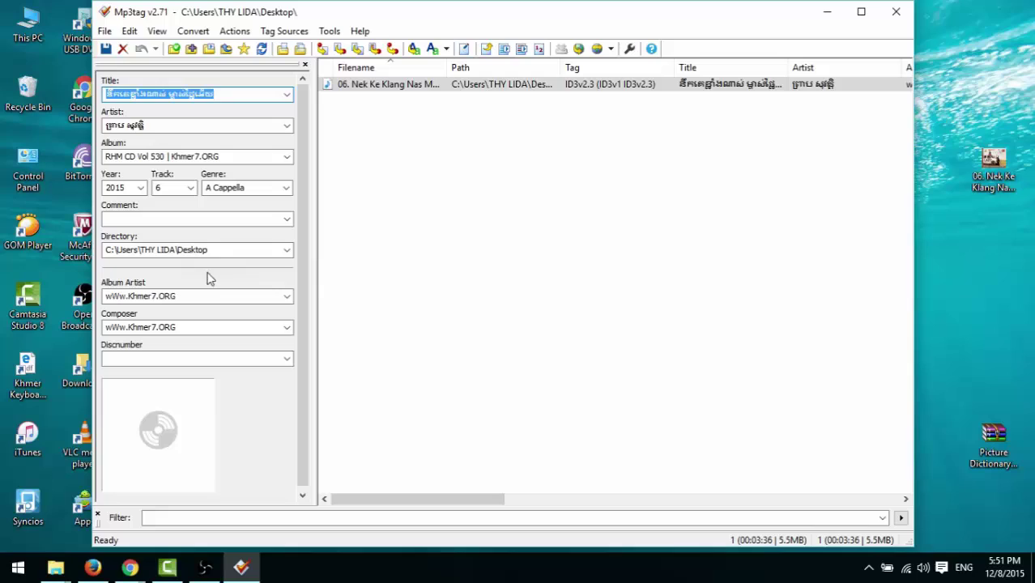
- Try to add the close-up portrait photo from the Pictures folder as the song's cover, and reselect the song in the file list
right_click(150, 434)
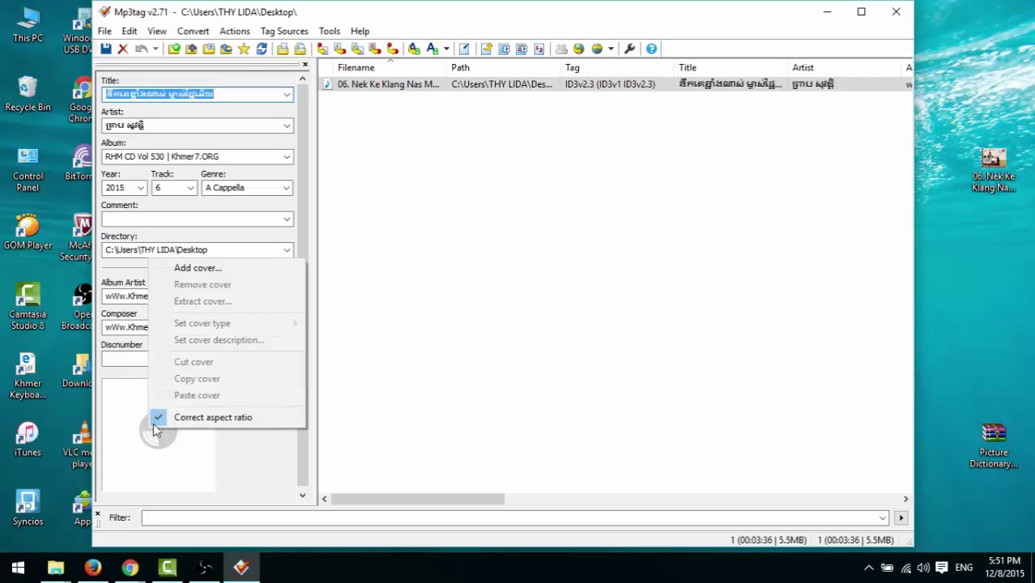
click(180, 272)
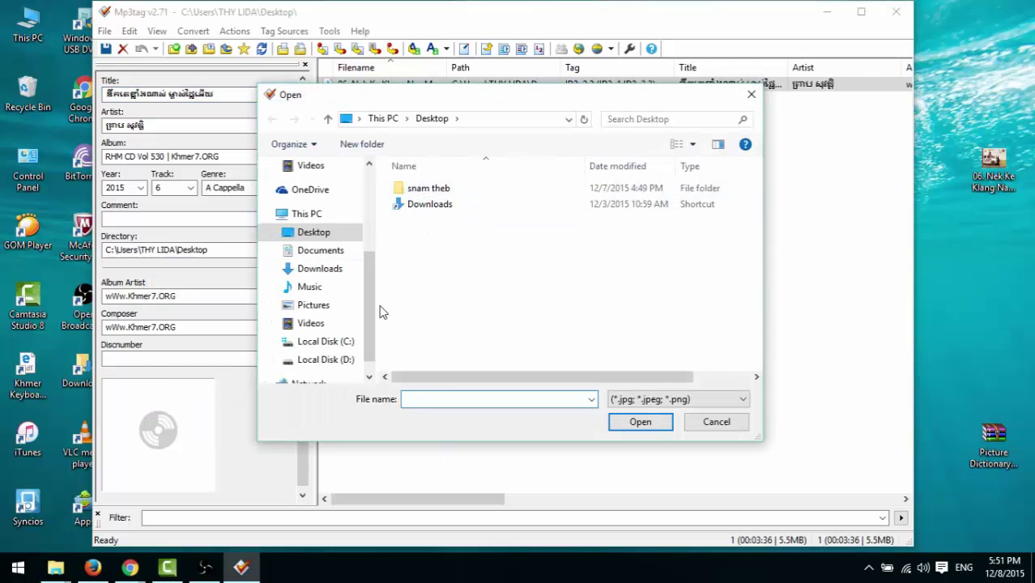
scroll(371, 291, up, 1)
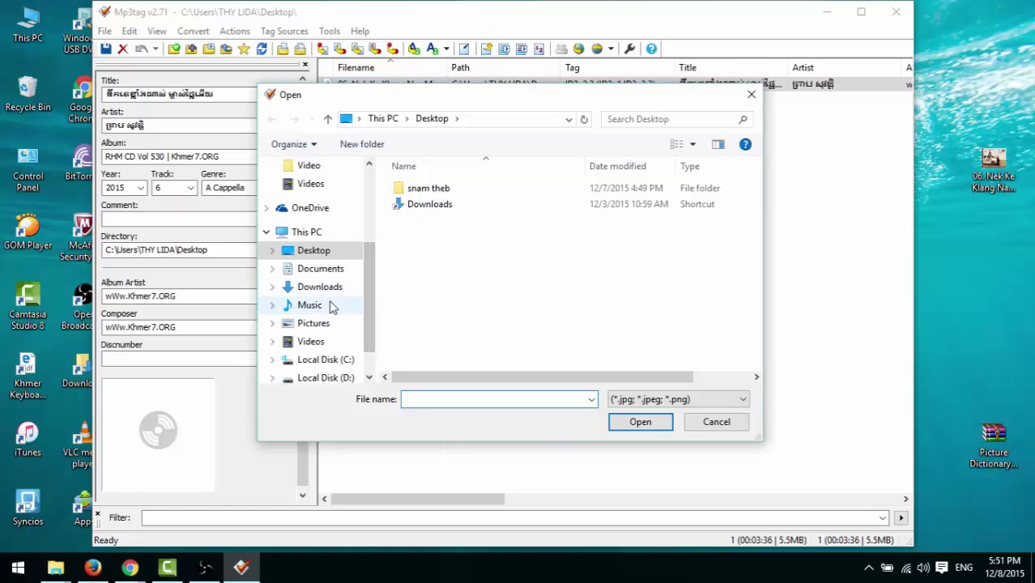
click(315, 323)
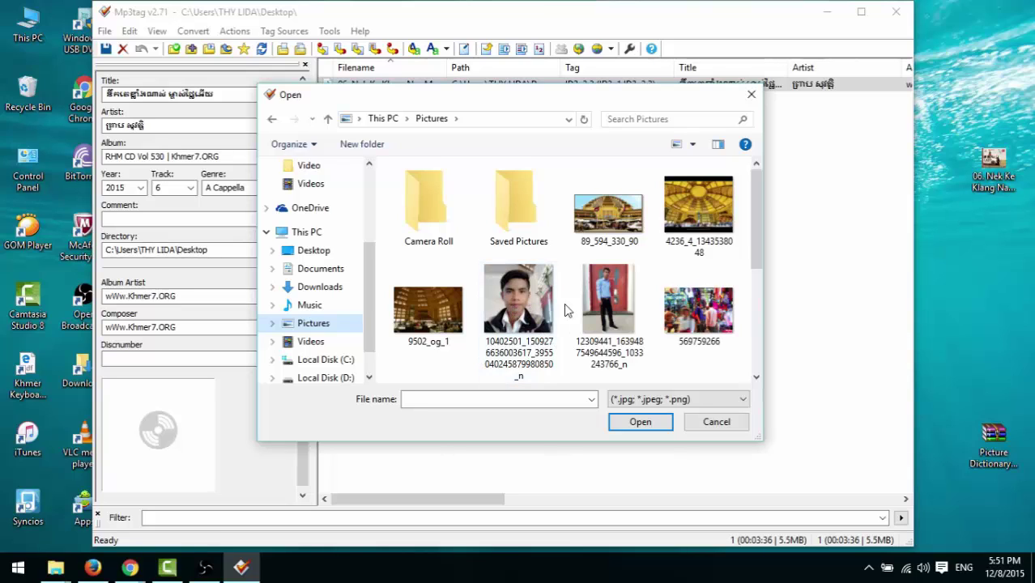
click(509, 309)
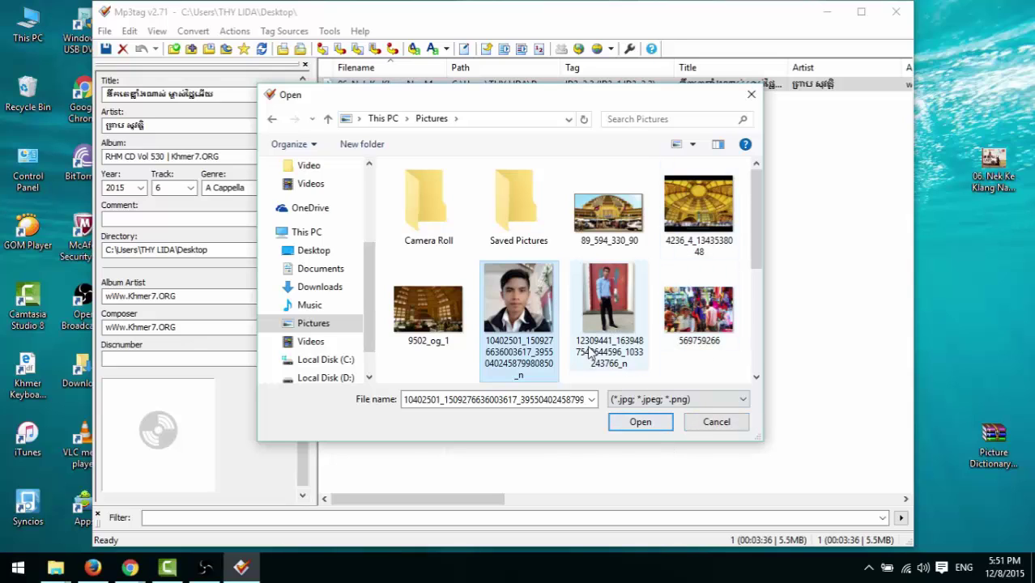
click(629, 423)
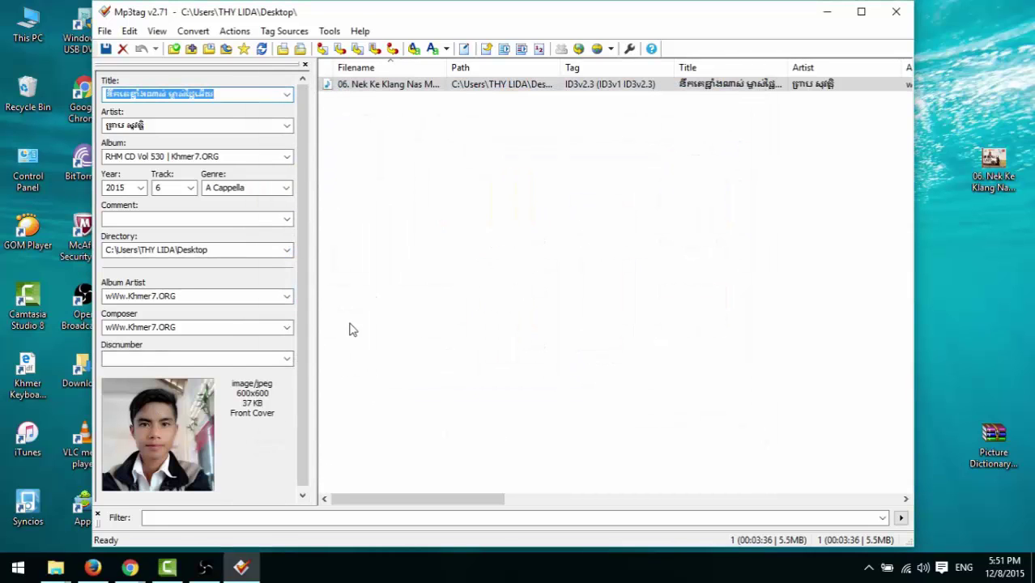
scroll(290, 221, down, 1)
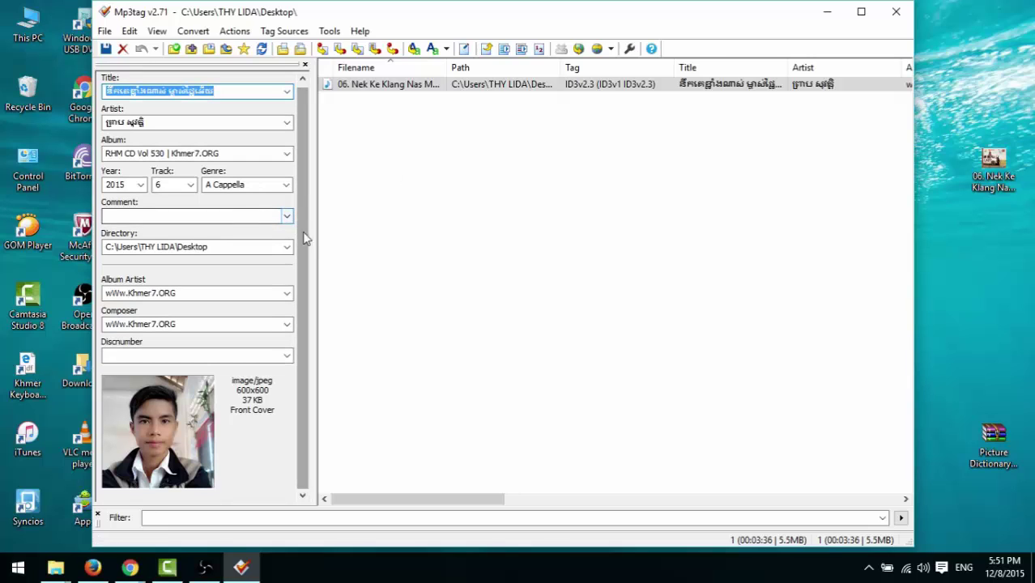
click(427, 201)
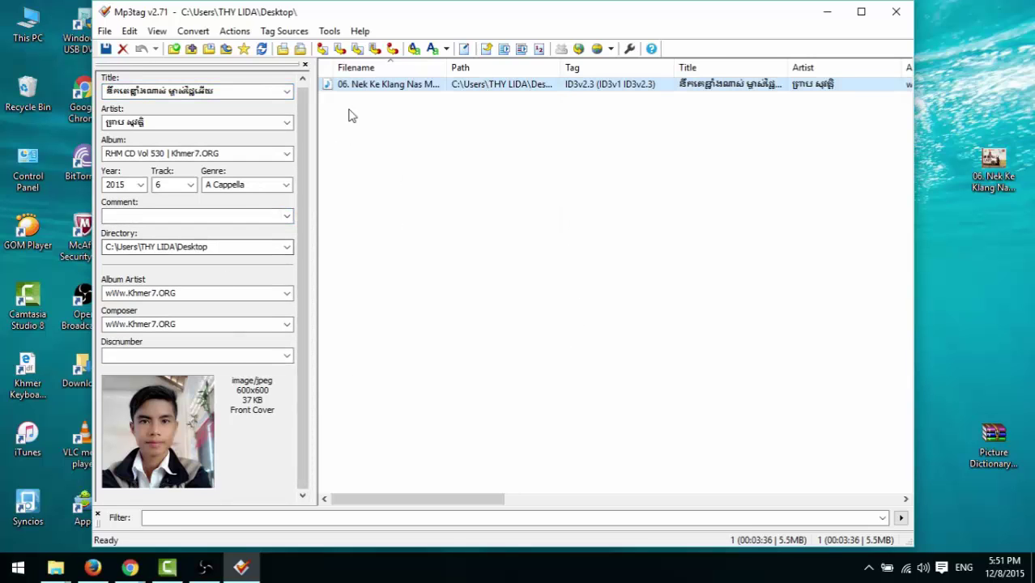
click(363, 85)
key(Escape)
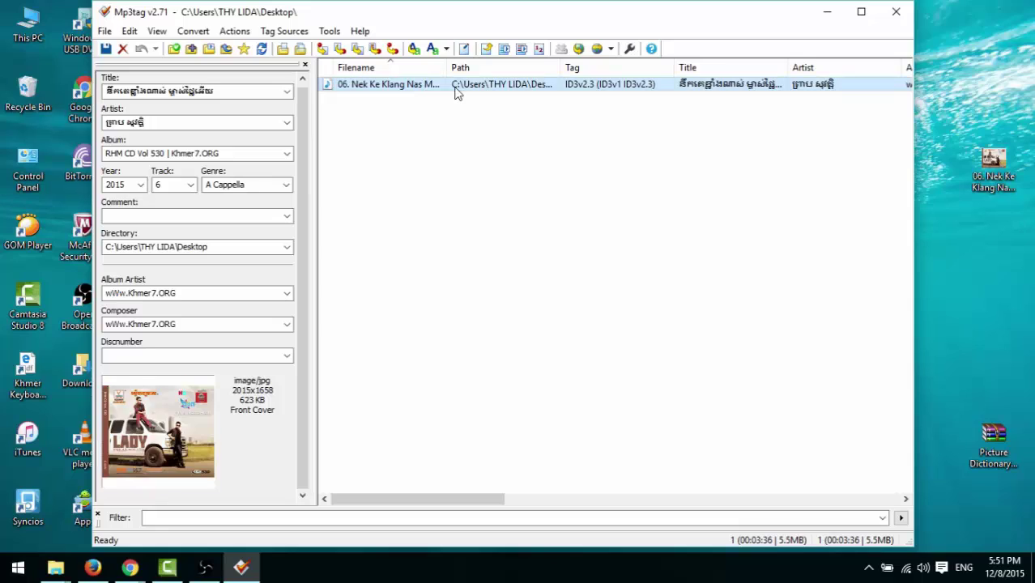
- Replace the song's front cover with the close-up portrait photo from the Pictures folder
right_click(169, 413)
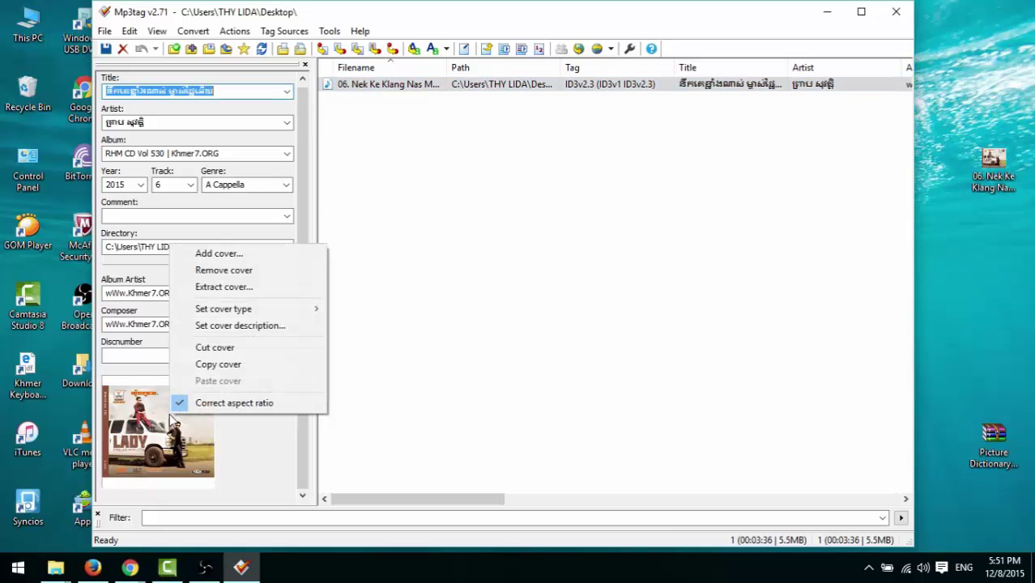
click(221, 272)
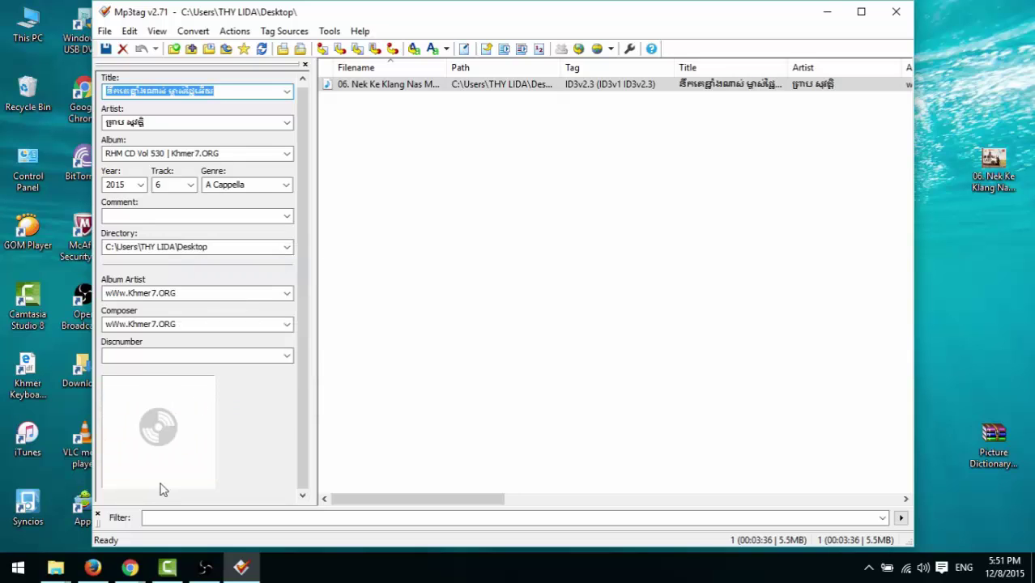
right_click(132, 414)
click(192, 257)
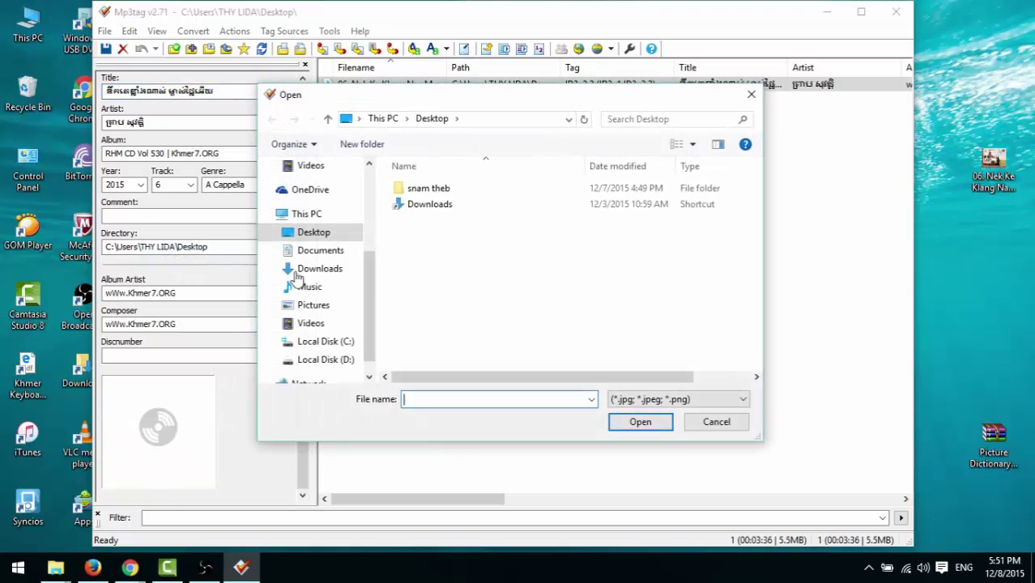
click(324, 304)
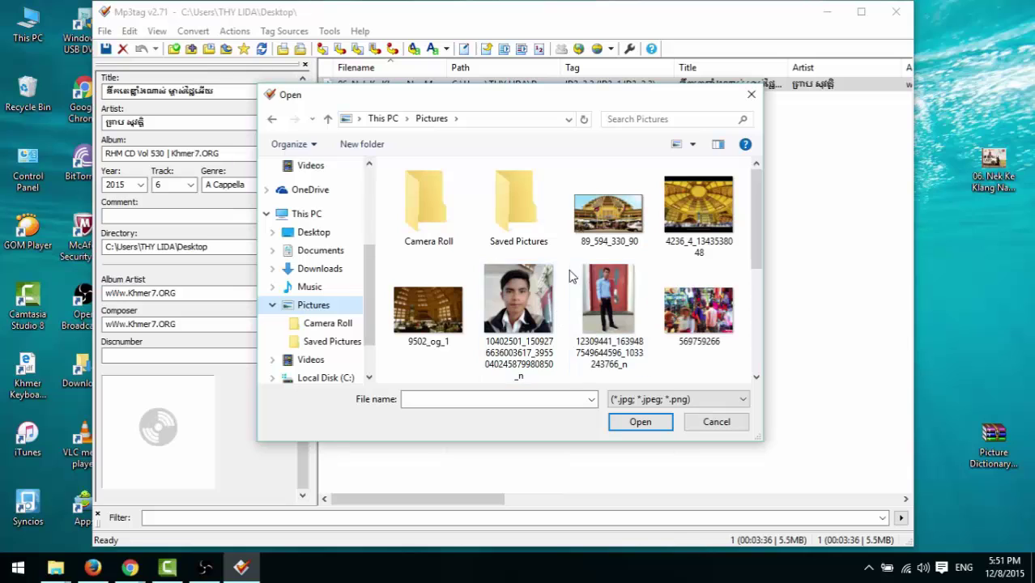
click(506, 294)
click(642, 422)
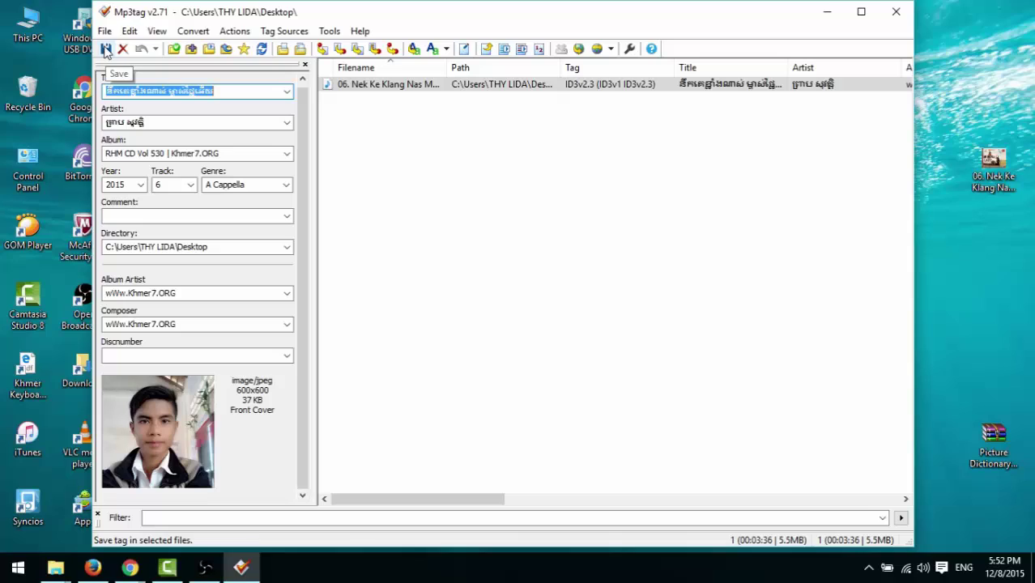
- Save the tag with the new cover to the MP3 file and close Mp3tag
click(105, 50)
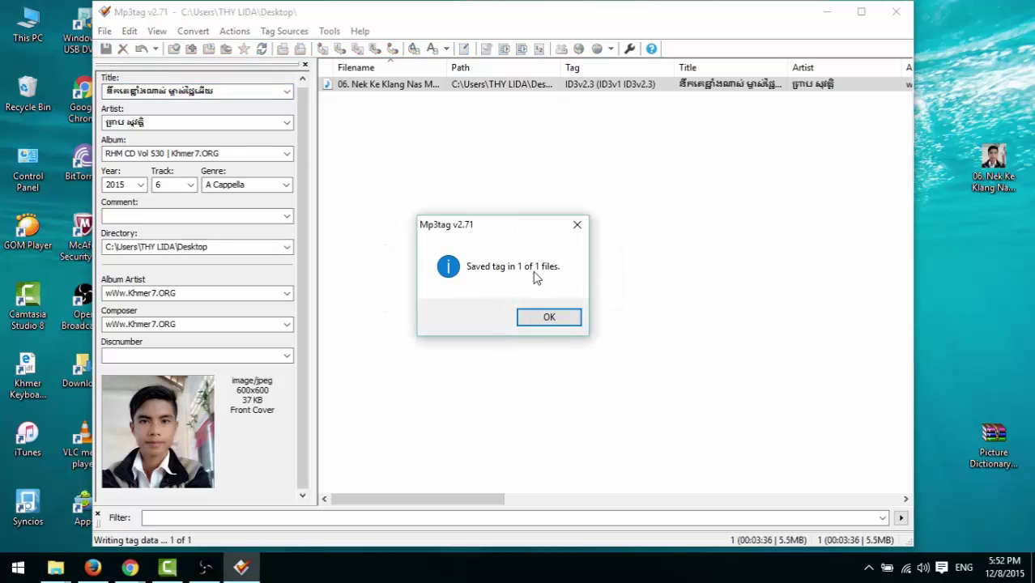
click(549, 319)
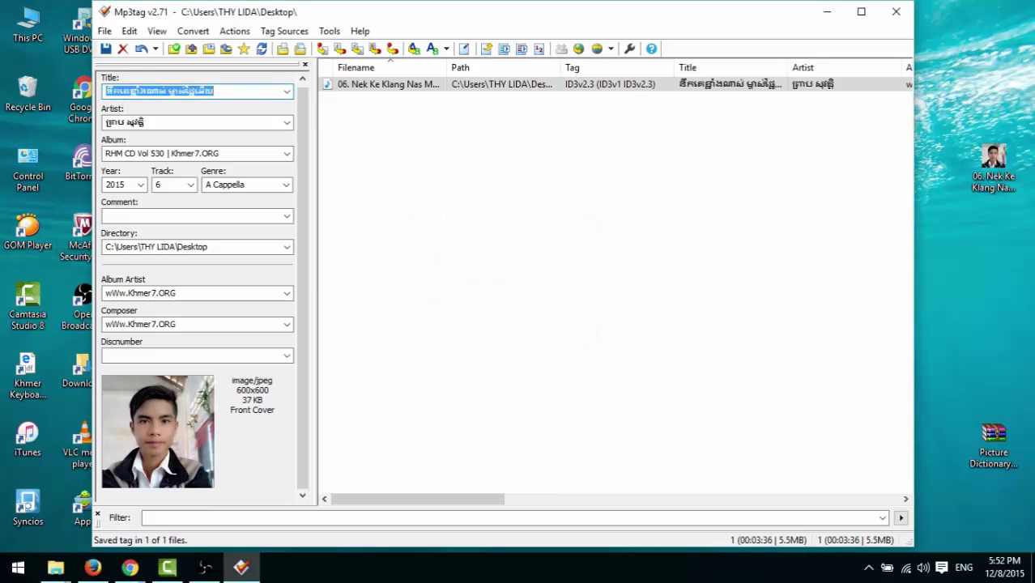
click(895, 12)
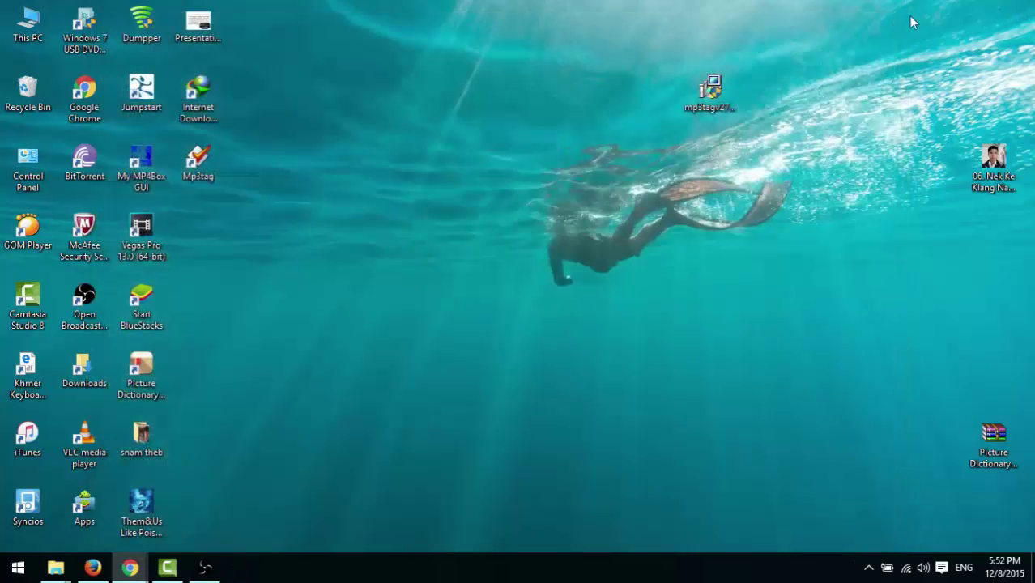
- Play the "06. Nek Ke Klang Nas" MP3 from the desktop, enlarge the player window to check the cover, and close the player
right_click(825, 33)
click(868, 75)
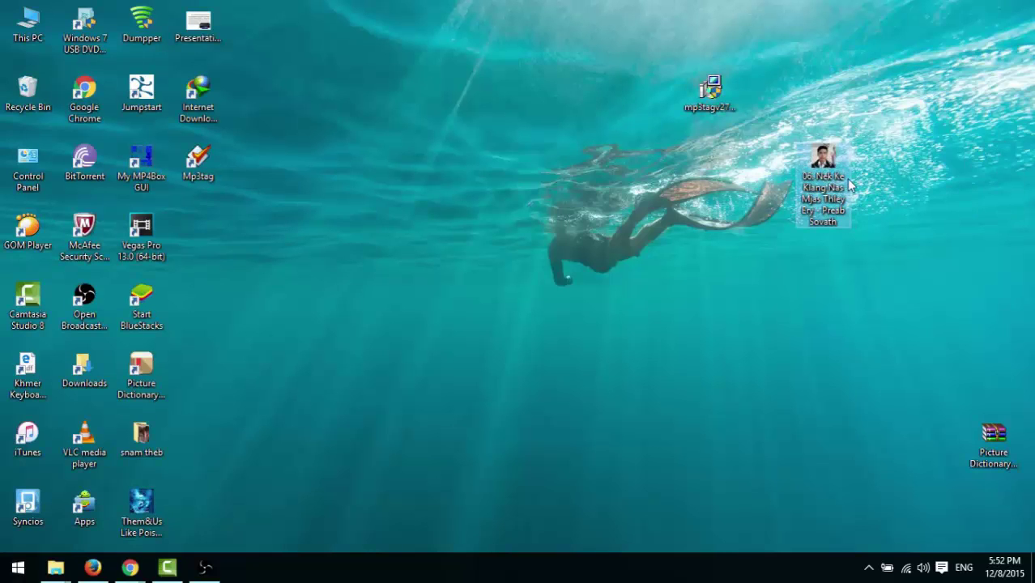
double_click(819, 170)
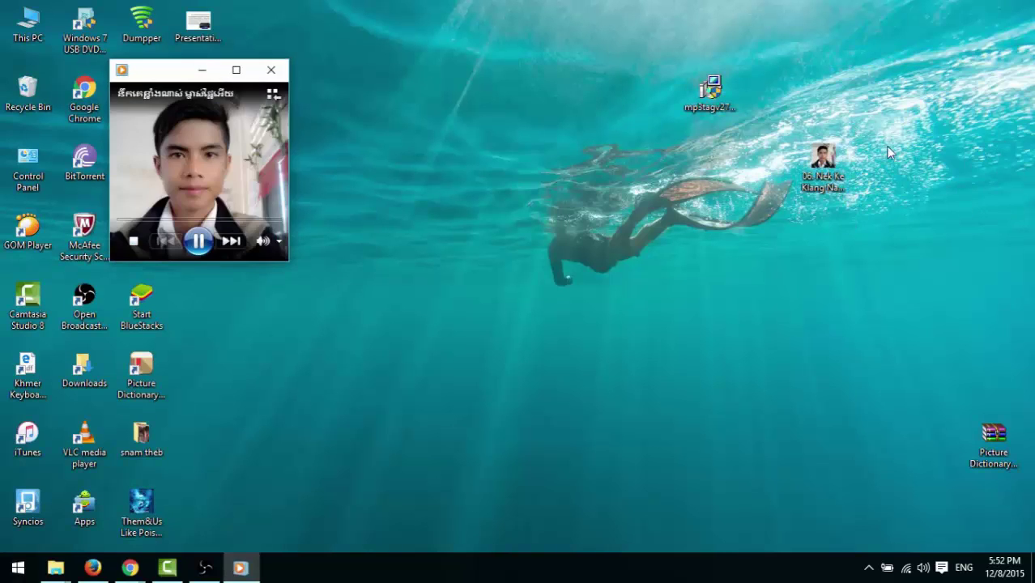
drag(172, 73, 297, 54)
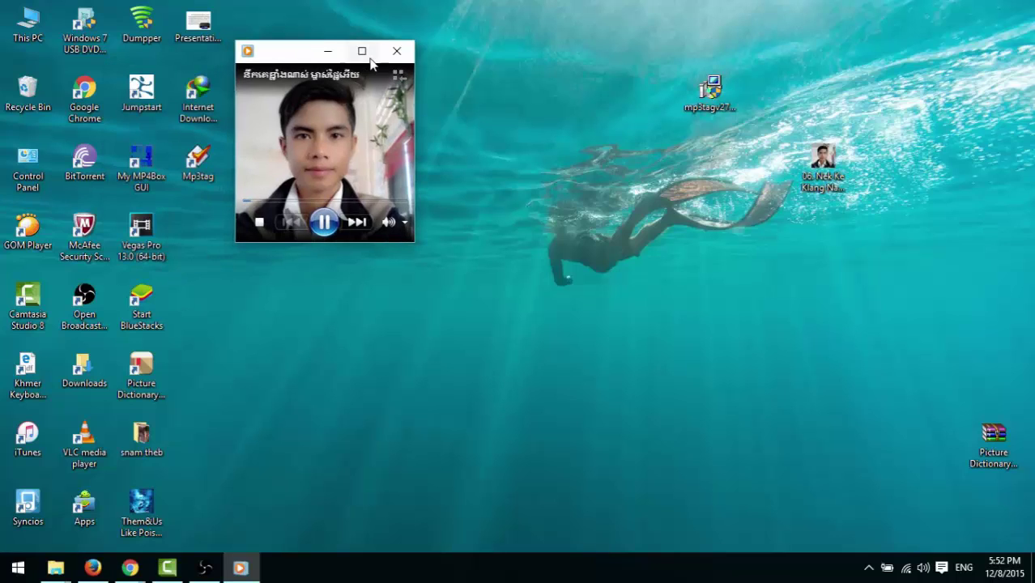
drag(412, 246, 539, 399)
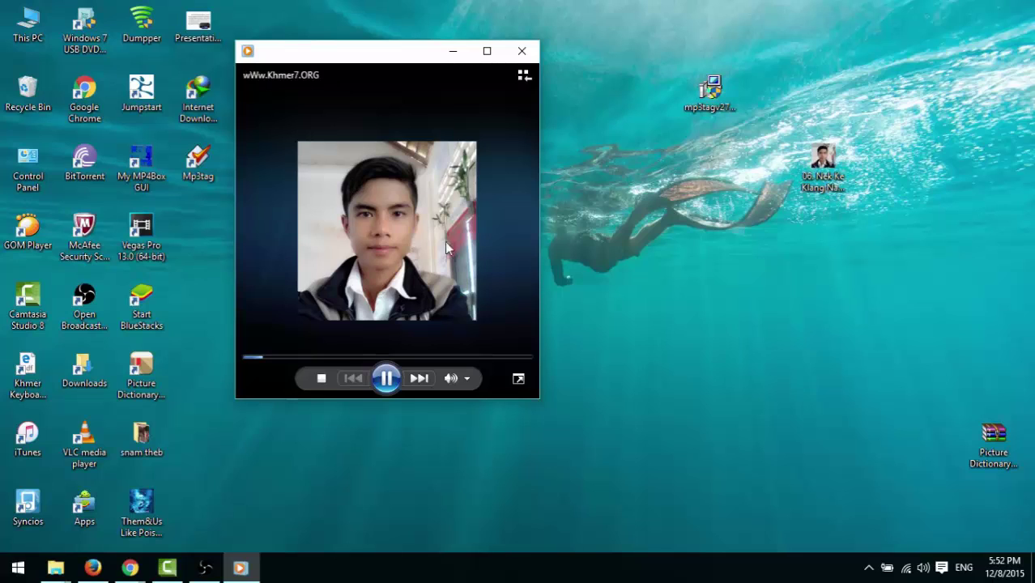
click(522, 54)
right_click(527, 13)
click(528, 55)
right_click(498, 34)
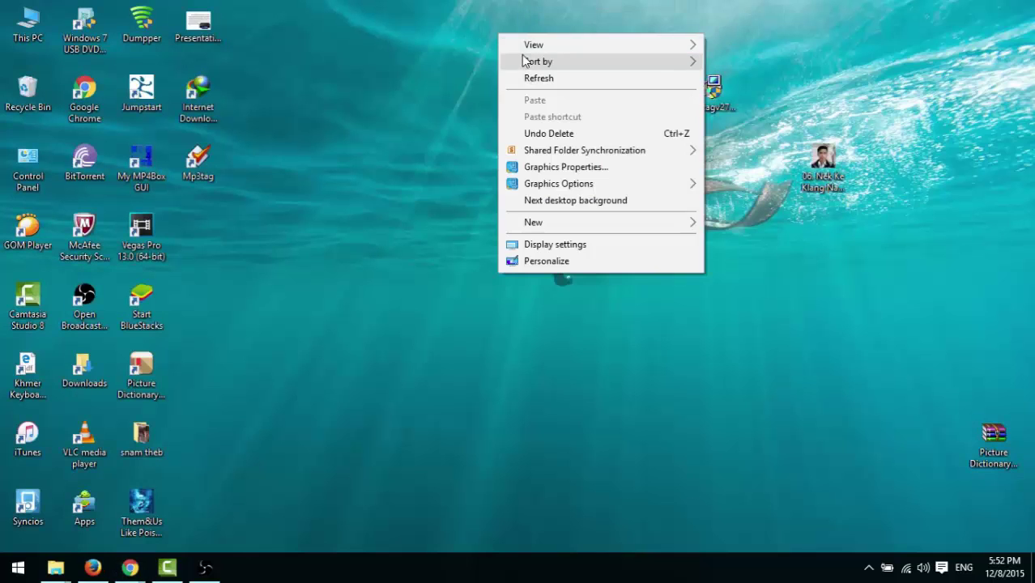
click(528, 76)
right_click(409, 33)
click(443, 75)
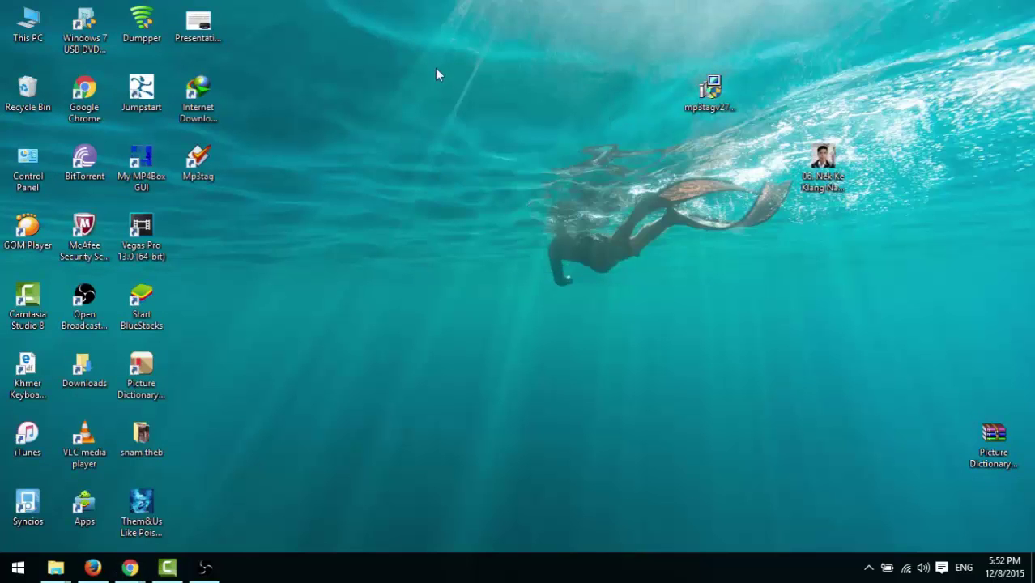
right_click(366, 70)
click(409, 119)
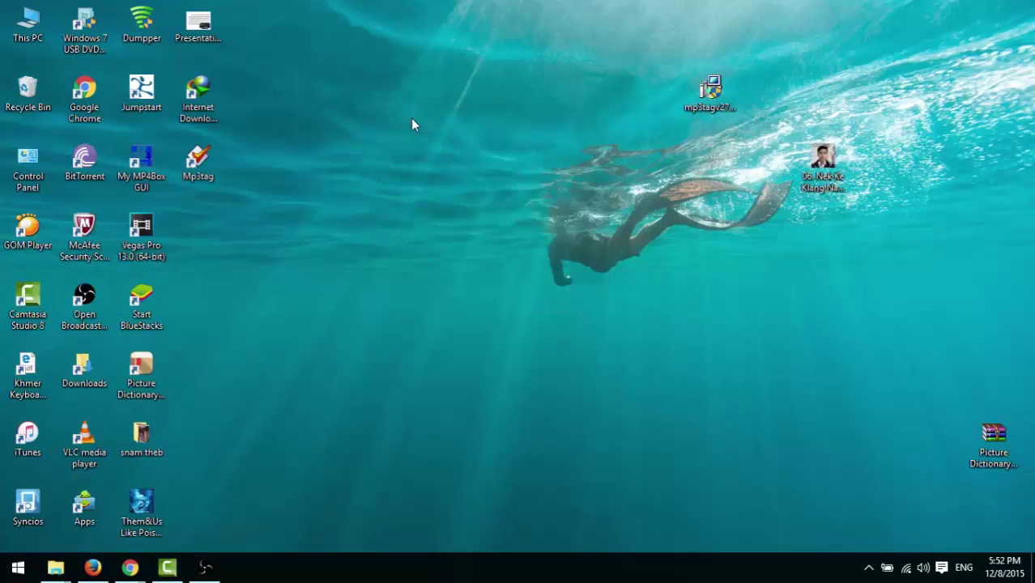